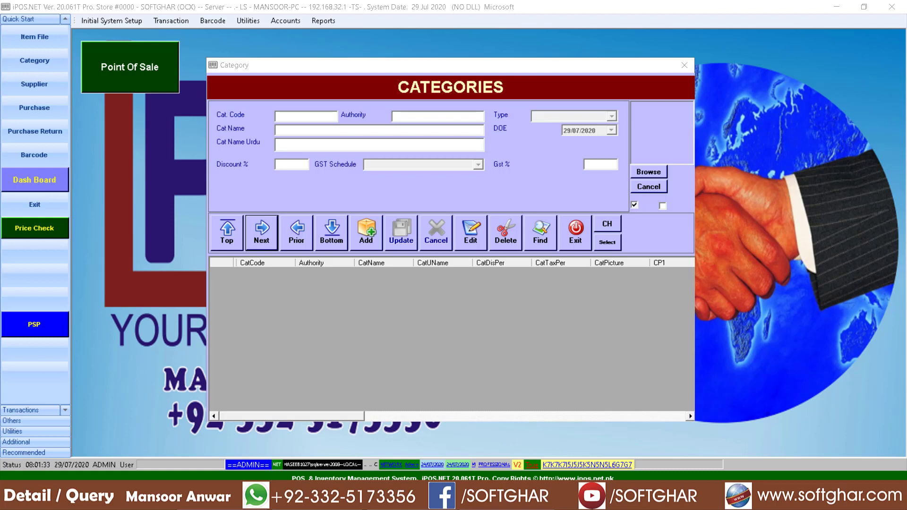
# Add a new category with code 01 and the name MEDICINE, and save the record
pyautogui.click(369, 239)
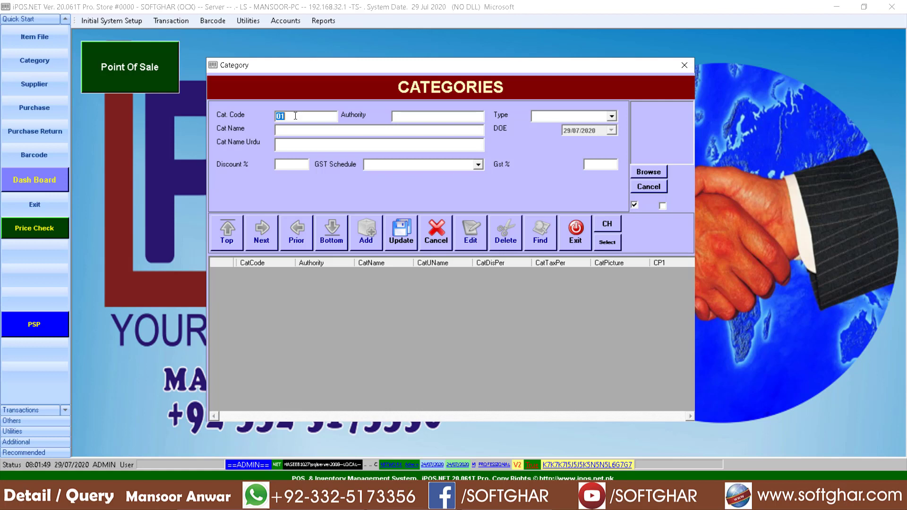
pyautogui.click(290, 130)
pyautogui.hotkey('shift', 'Tab')
pyautogui.write('01')
pyautogui.click(289, 130)
pyautogui.write('MEDICINE')
pyautogui.click(399, 234)
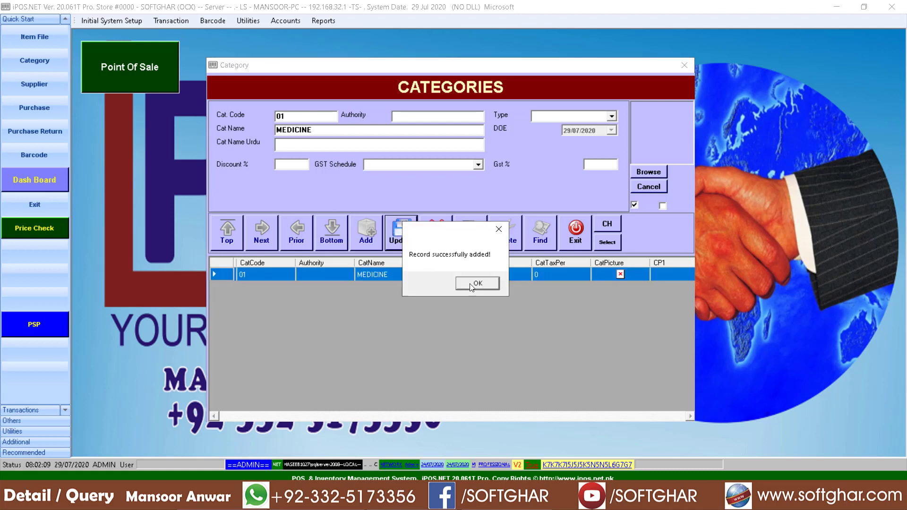
pyautogui.click(476, 283)
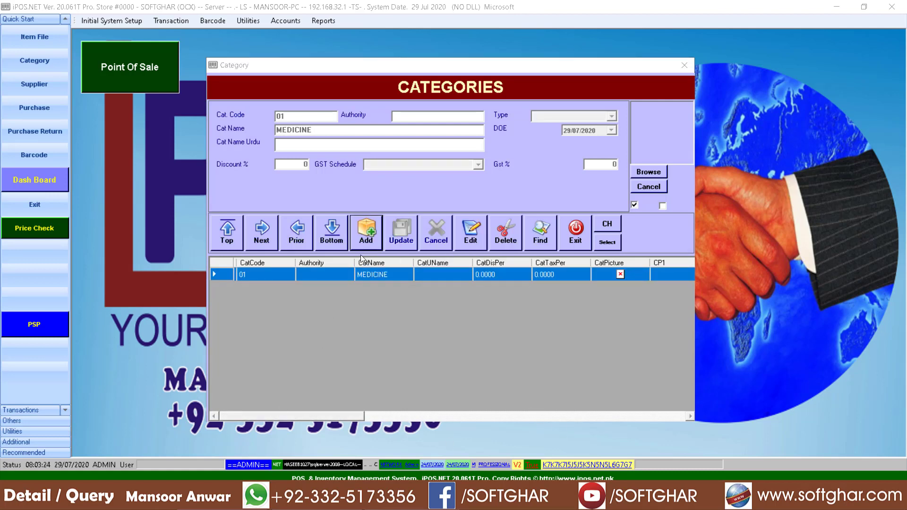
# Add a new category named COSMETICS and save the record
pyautogui.click(368, 235)
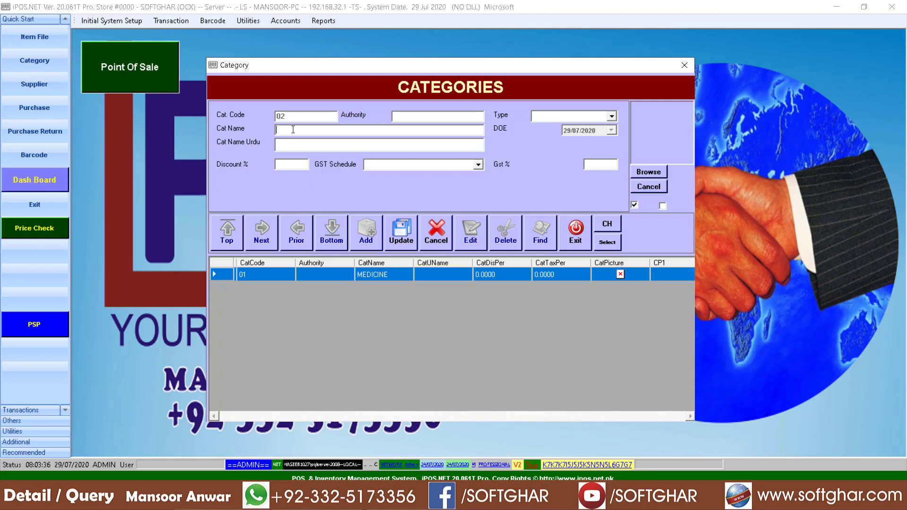
pyautogui.write('COSMETICS')
pyautogui.click(401, 232)
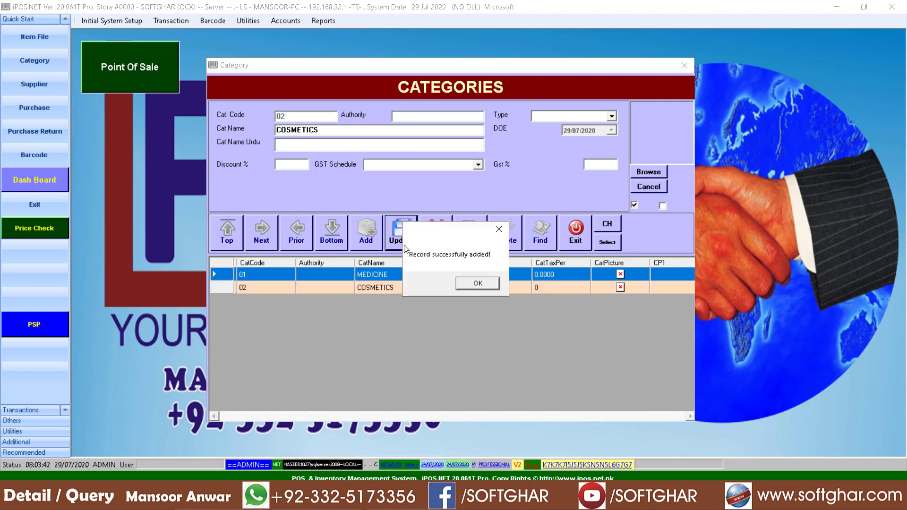
pyautogui.press('Return')
# Add a new category named DRINKS and save the record
pyautogui.click(366, 240)
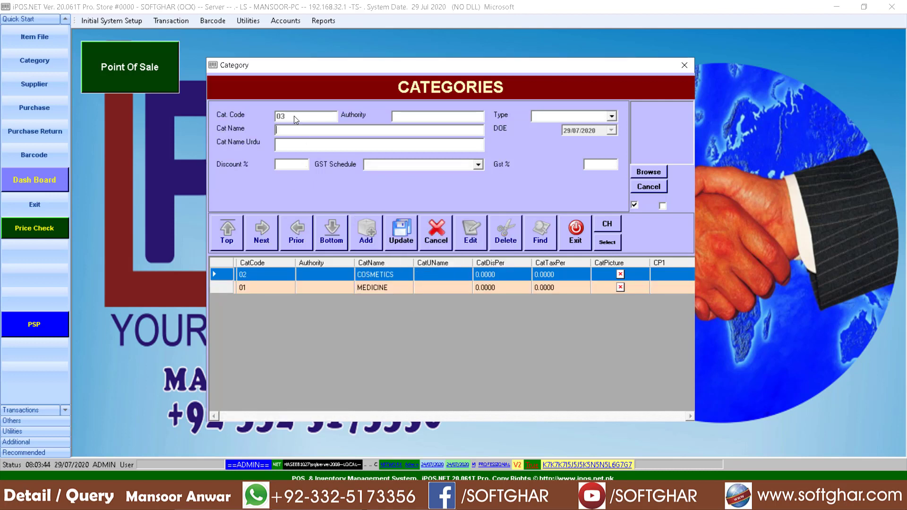
pyautogui.write('DRINKS')
pyautogui.click(402, 233)
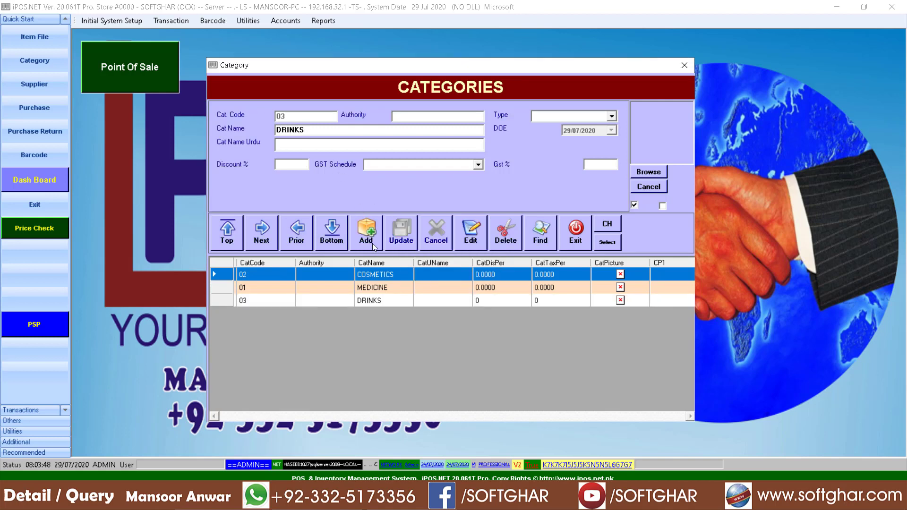
# Add a new category named MILKS and save the record
pyautogui.click(371, 241)
pyautogui.write('MILK')
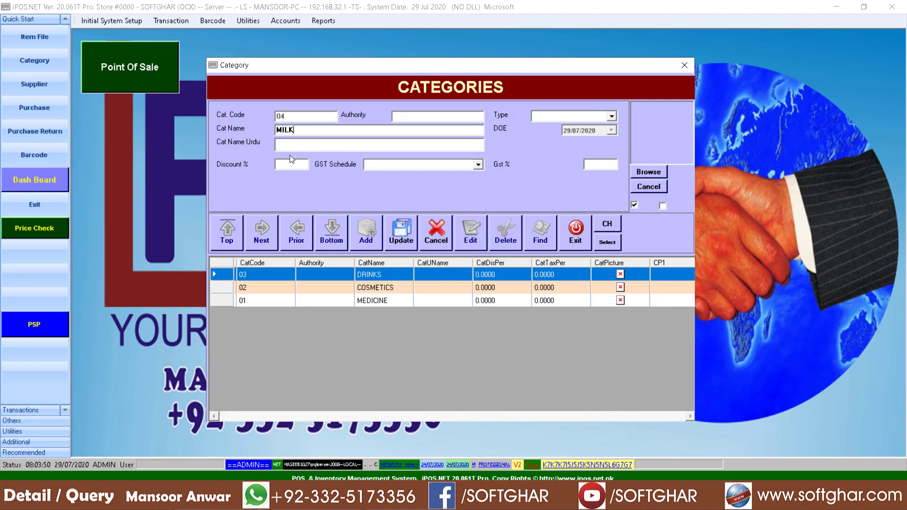
pyautogui.click(409, 229)
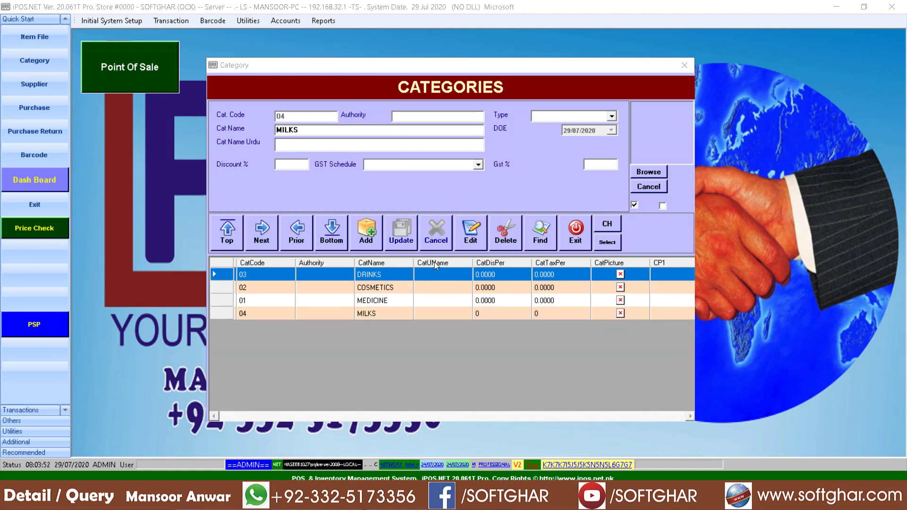
# Look through the saved MEDICINE, DRINKS and COSMETICS category records one by one
pyautogui.click(386, 313)
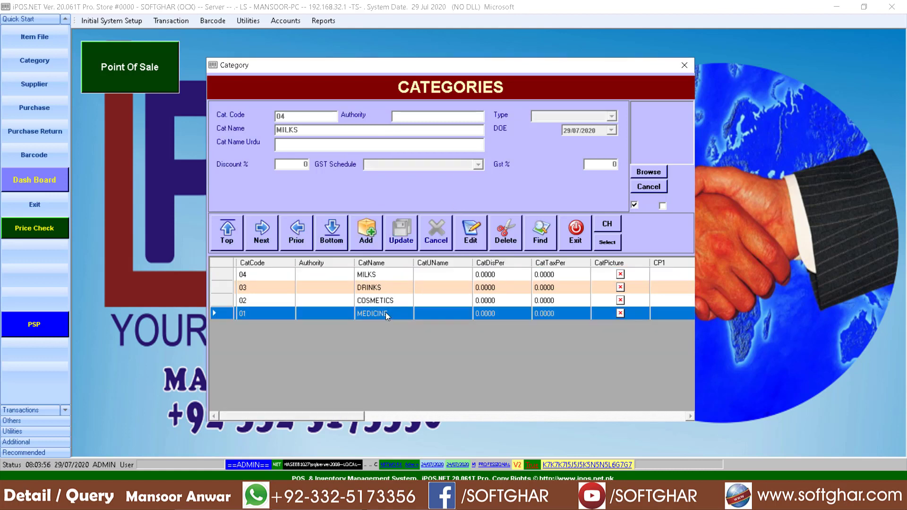
pyautogui.click(380, 287)
pyautogui.click(375, 301)
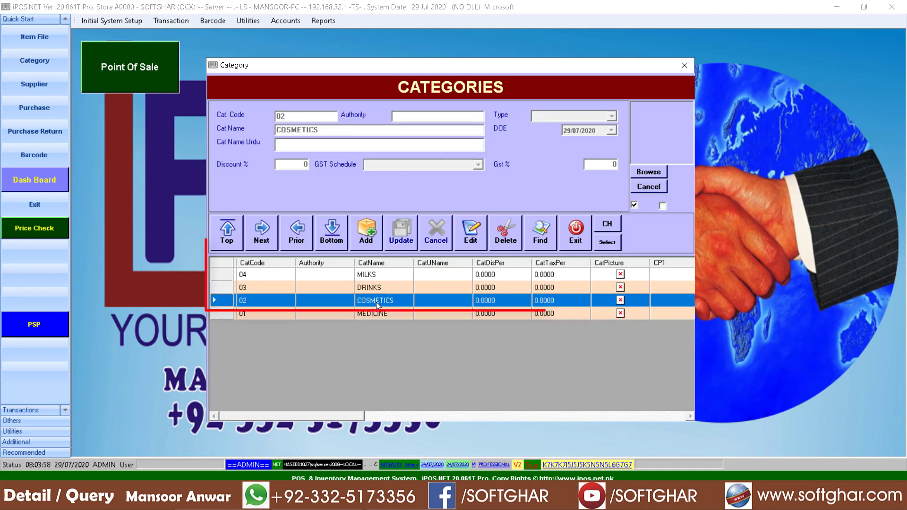
pyautogui.click(375, 314)
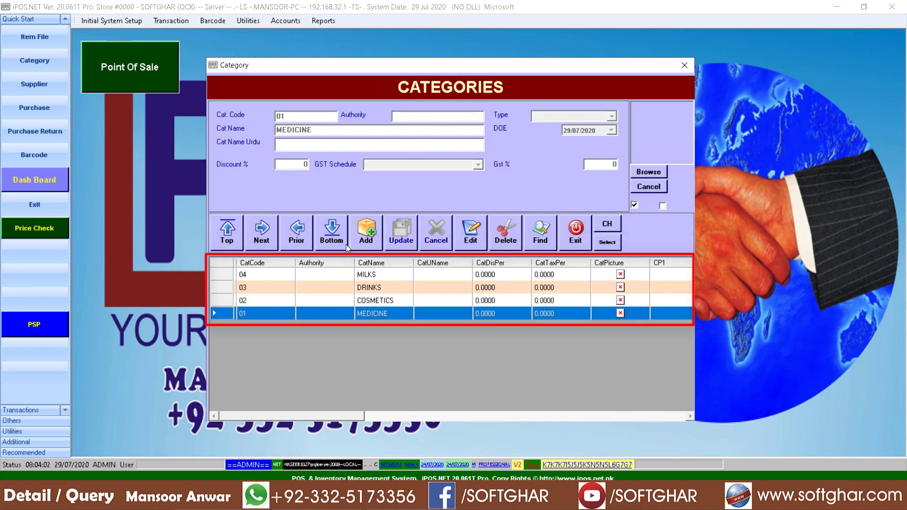
pyautogui.click(375, 286)
# Open the COSMETICS category for editing and save the record with its existing values
pyautogui.click(376, 299)
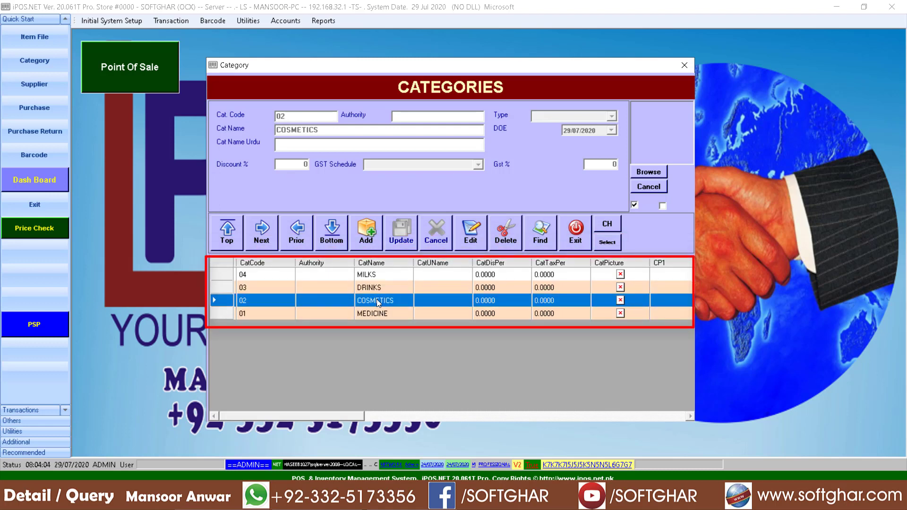
pyautogui.click(472, 232)
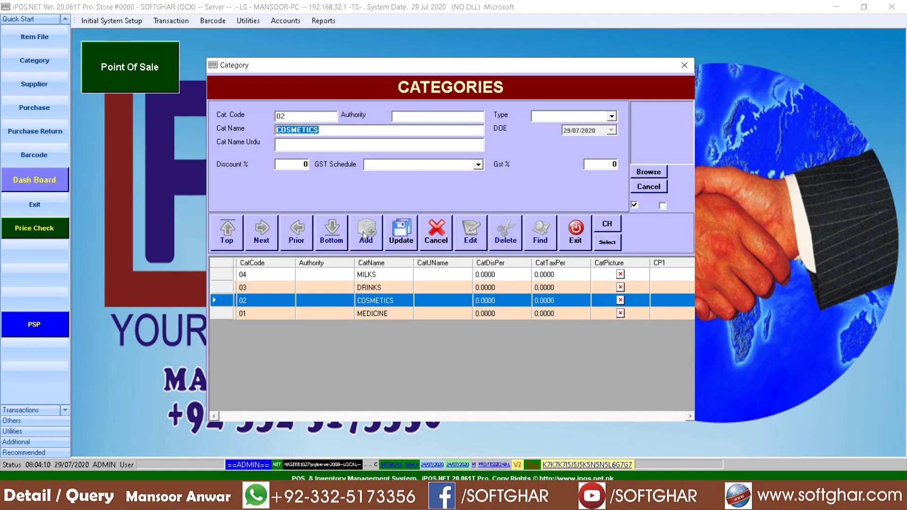
pyautogui.click(407, 234)
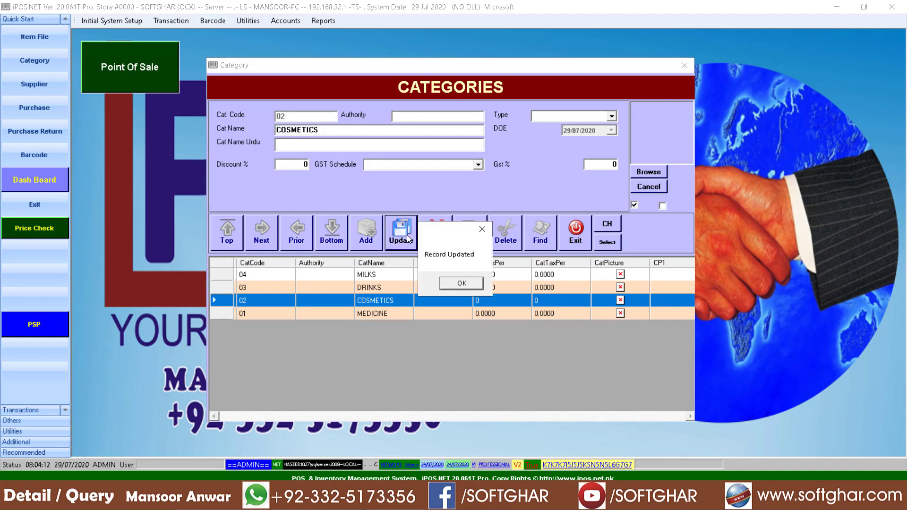
pyautogui.click(457, 284)
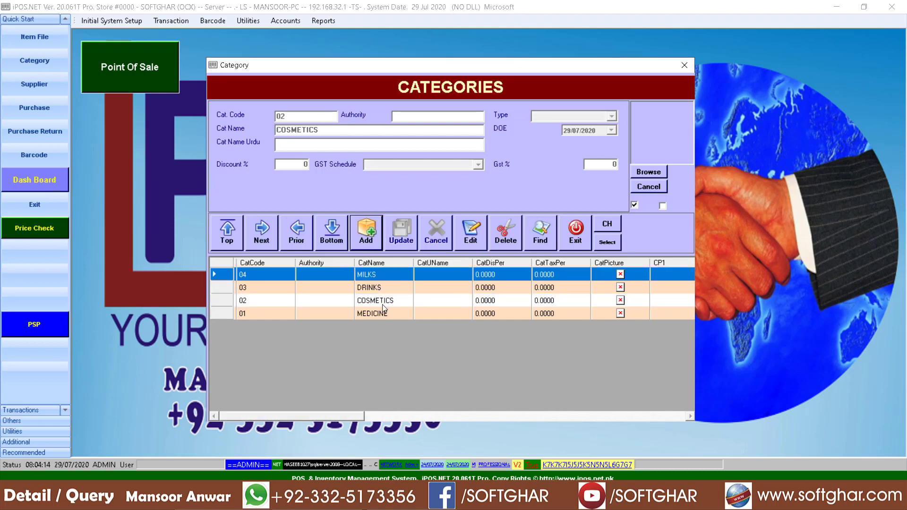
# Request deletion of the COSMETICS category, enter the deletion password, and decline the confirmation
pyautogui.click(382, 289)
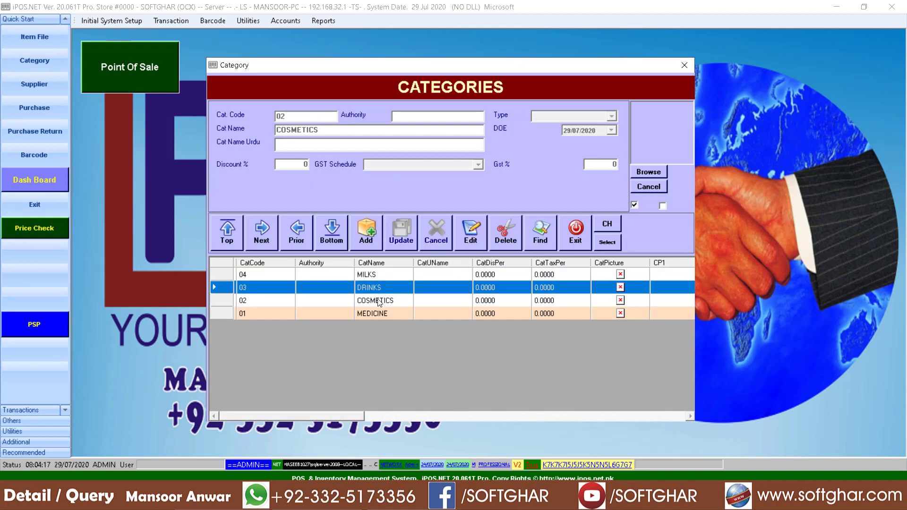
pyautogui.click(377, 302)
pyautogui.click(379, 315)
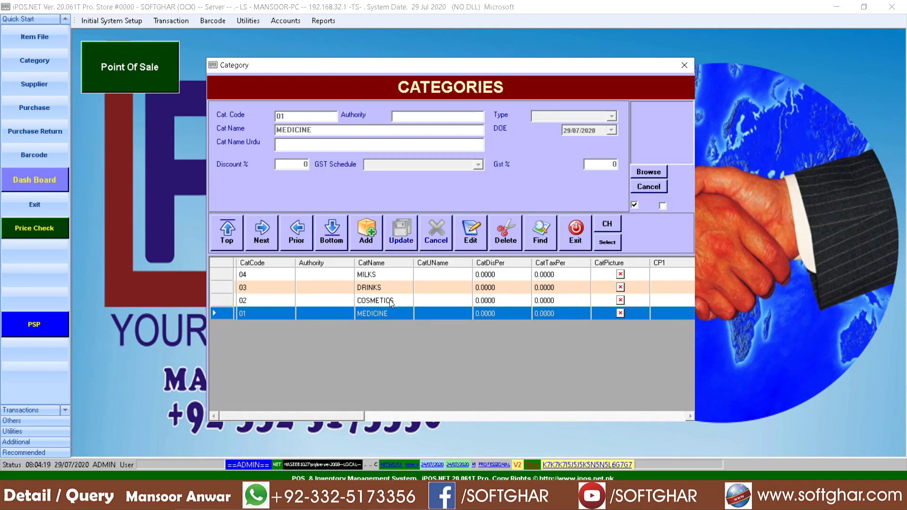
pyautogui.click(388, 300)
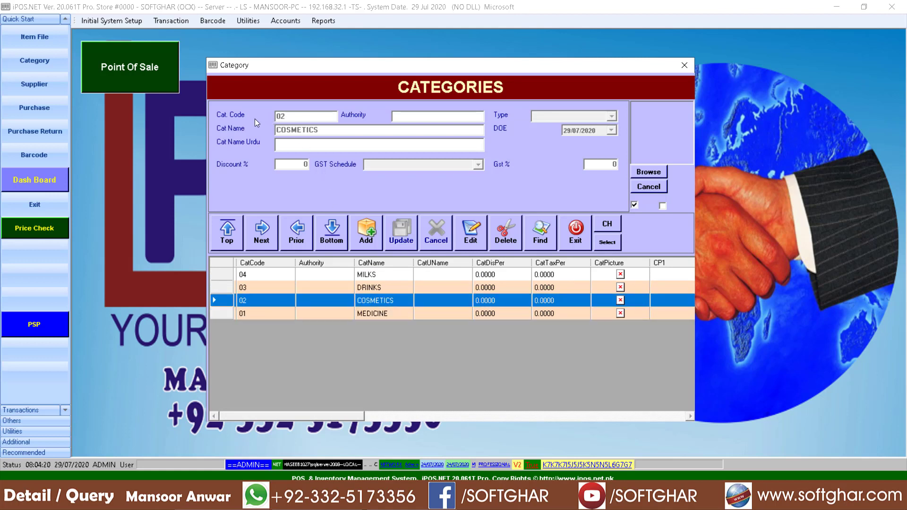
pyautogui.click(506, 241)
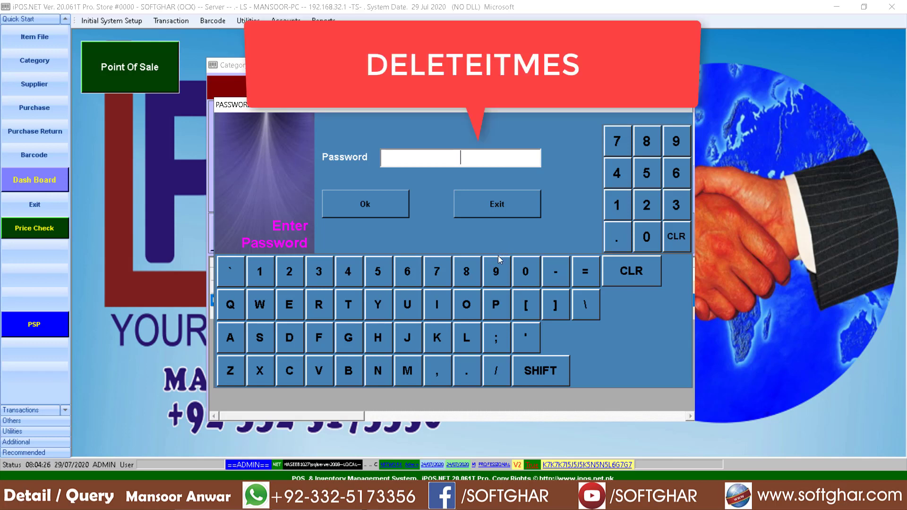
pyautogui.write('**')
pyautogui.press('Return')
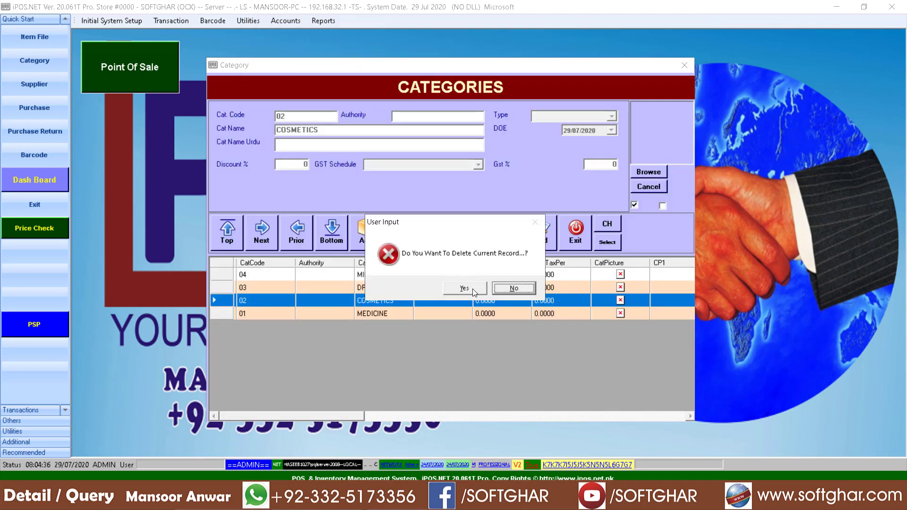
pyautogui.click(517, 292)
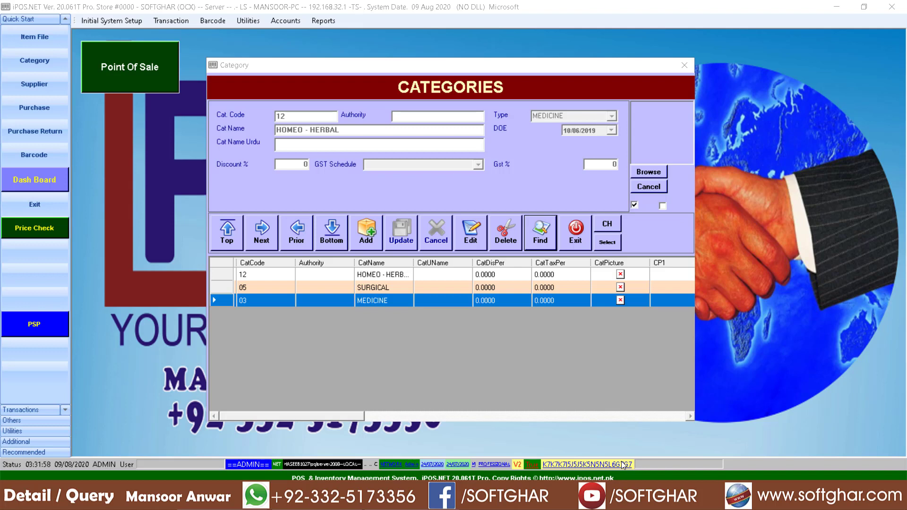
# Search the categories by name for "her" and for "sur", and close the search
pyautogui.click(386, 274)
pyautogui.click(370, 286)
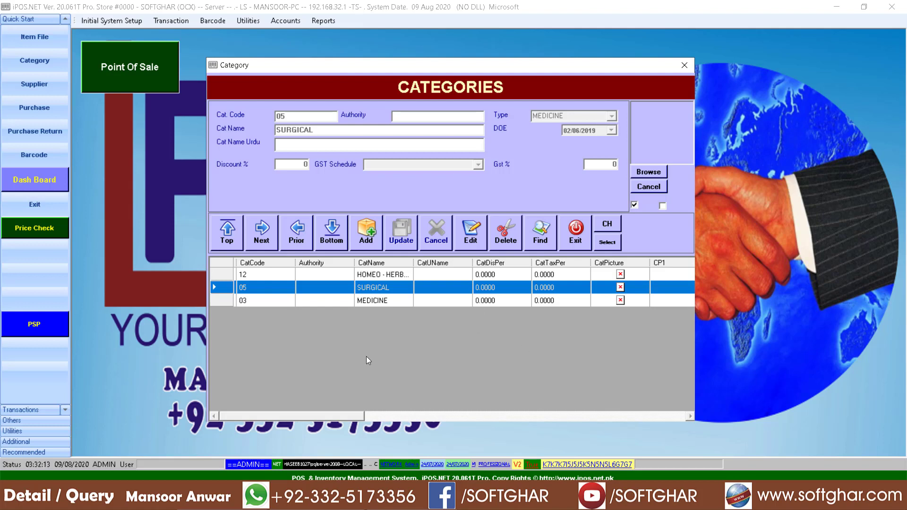
pyautogui.click(543, 243)
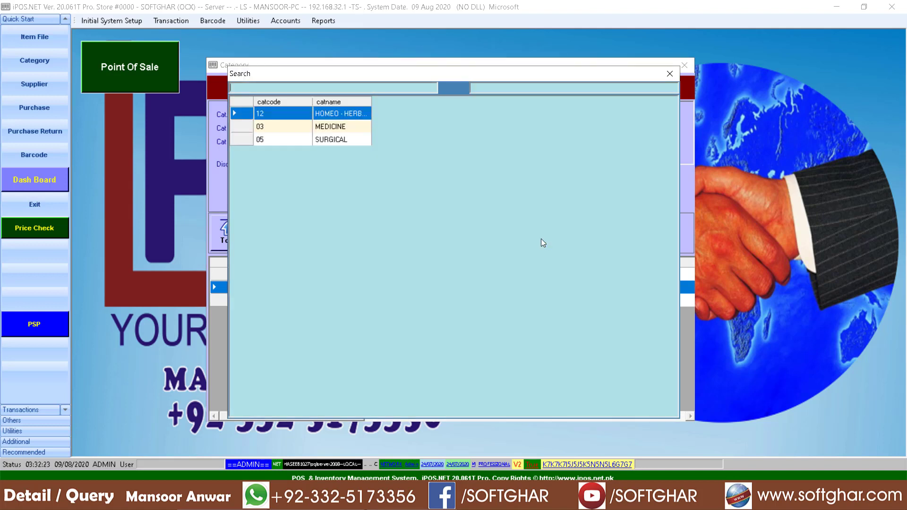
pyautogui.write('her')
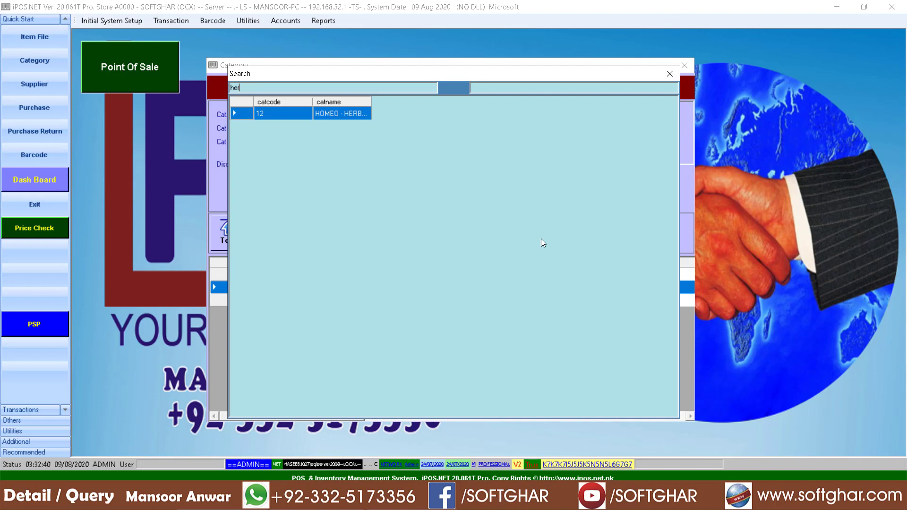
pyautogui.press('BackSpace')
pyautogui.press('BackSpace')
pyautogui.press('BackSpace')
pyautogui.write('sur')
pyautogui.click(669, 74)
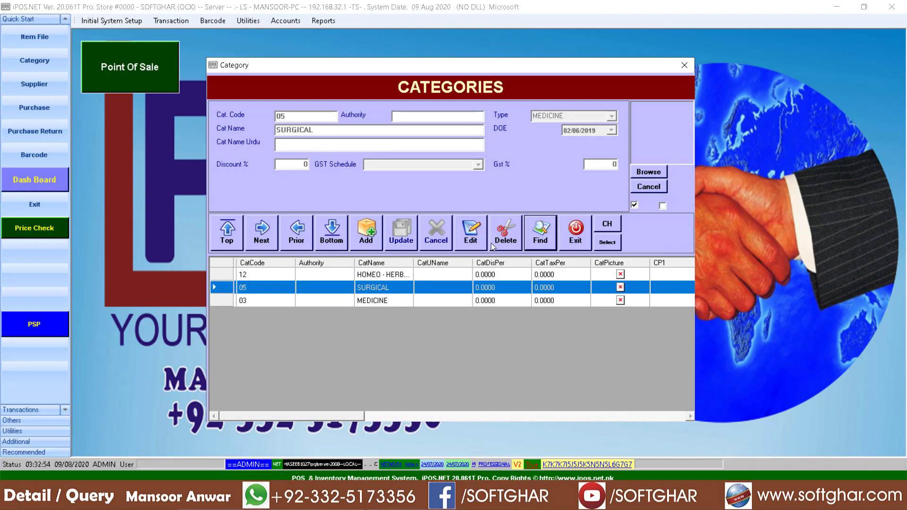
# Open the SURGICAL category for editing and cancel the edit
pyautogui.click(472, 238)
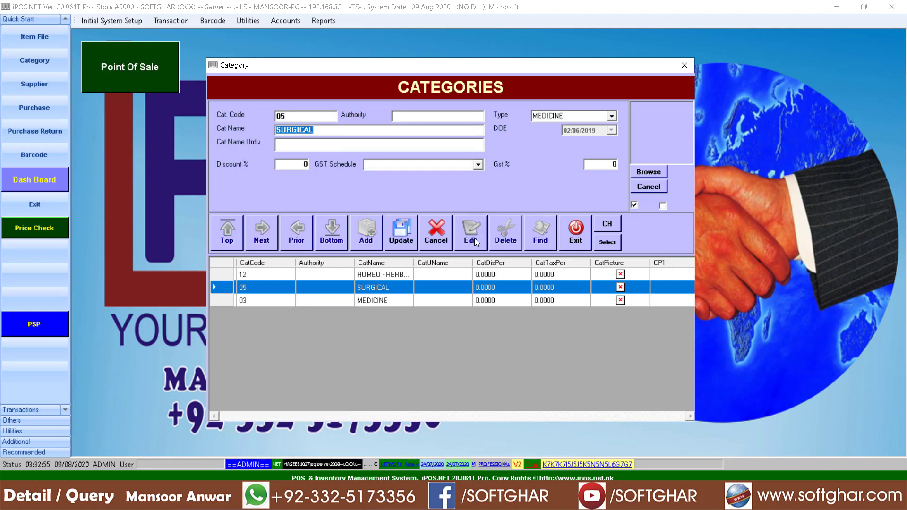
pyautogui.click(441, 237)
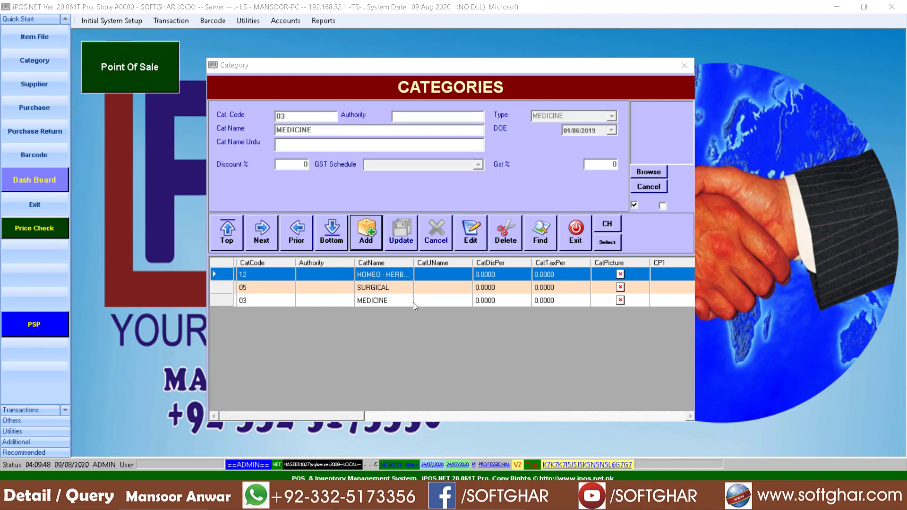
# Look through the SURGICAL and MEDICINE category records
pyautogui.click(397, 288)
pyautogui.click(387, 300)
pyautogui.click(382, 293)
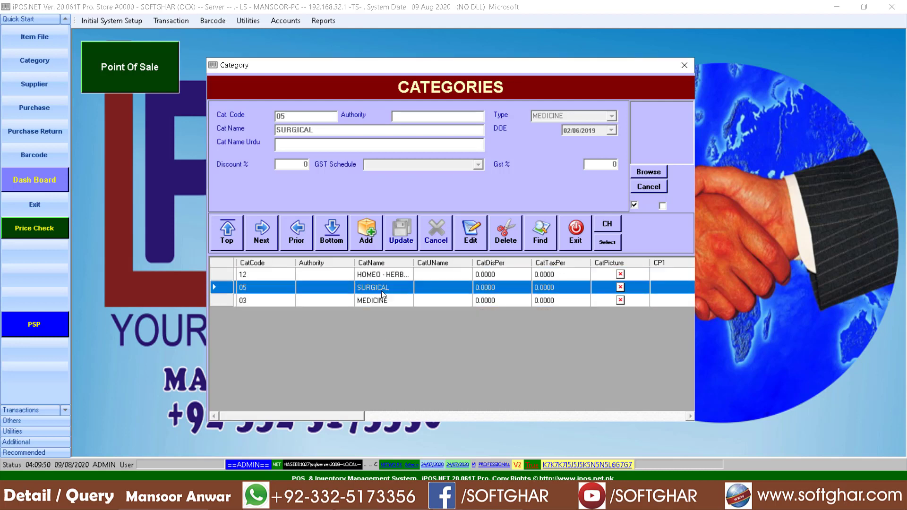
pyautogui.click(381, 296)
pyautogui.click(382, 291)
# Set the discount of the MEDICINE category to 5 percent and save the record
pyautogui.click(380, 299)
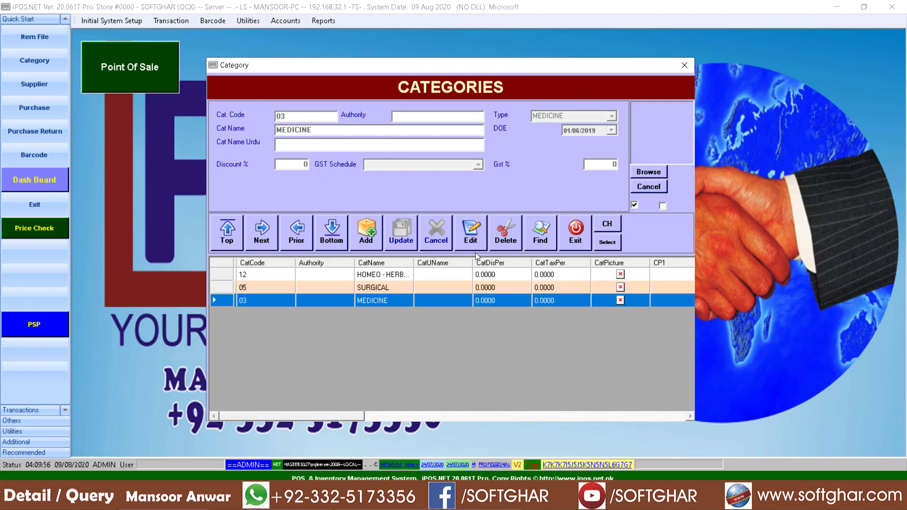
pyautogui.click(472, 239)
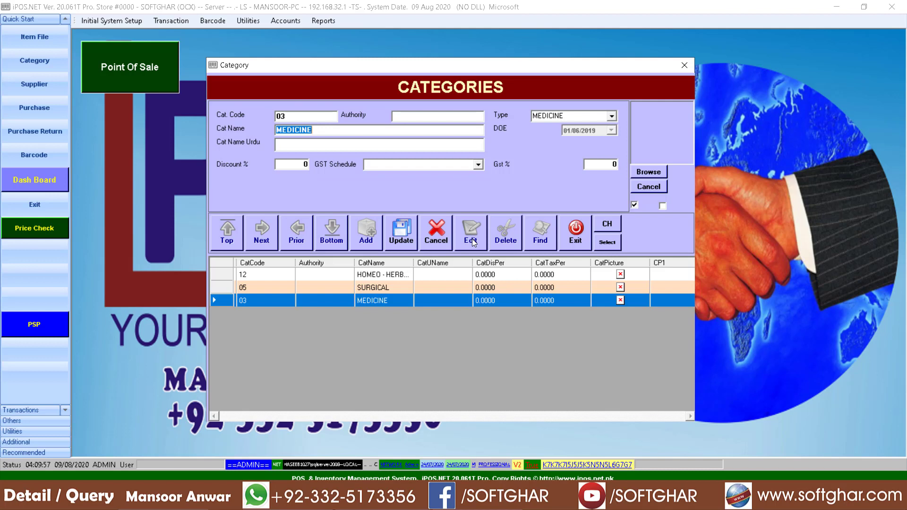
pyautogui.click(292, 165)
pyautogui.write('5')
pyautogui.click(401, 233)
pyautogui.click(464, 282)
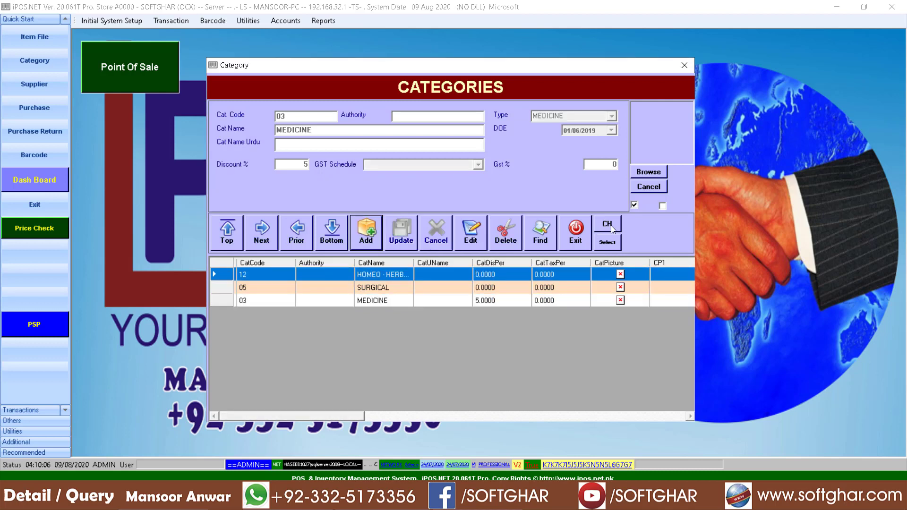
# Run the CH process from the category form and acknowledge its completion
pyautogui.click(611, 226)
pyautogui.click(506, 287)
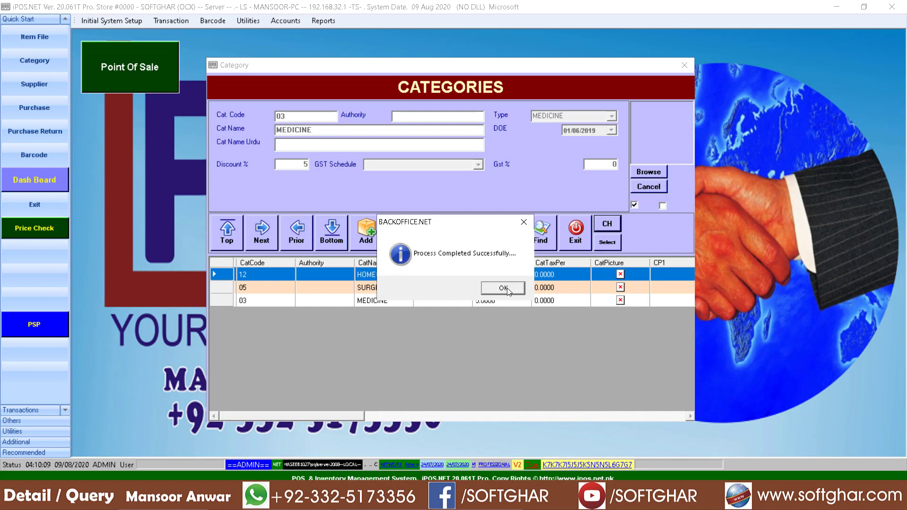
pyautogui.click(506, 288)
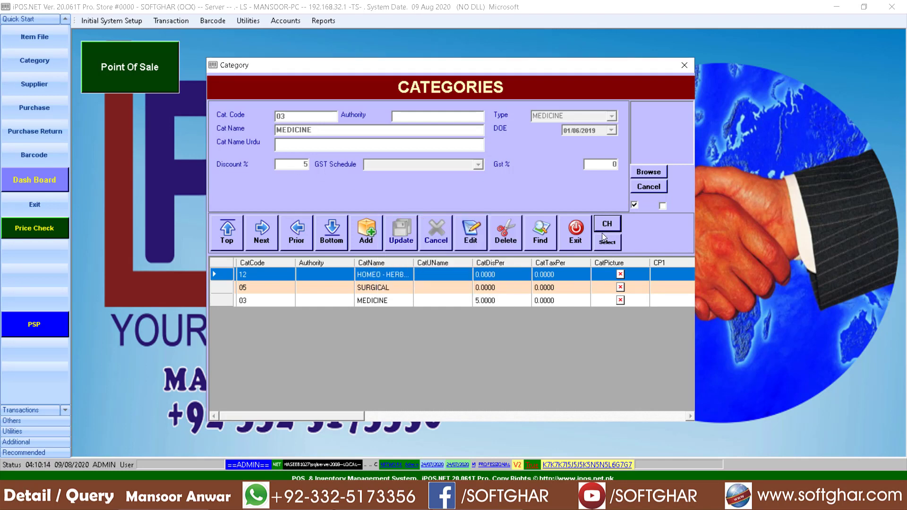
# Close the category form and open the Item File
pyautogui.click(578, 234)
pyautogui.click(33, 38)
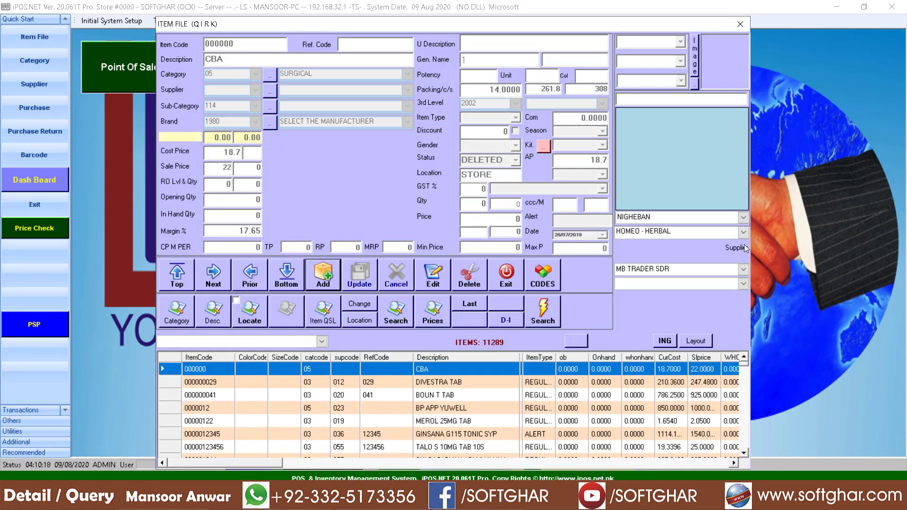
# List only the MEDICINE category items in the Item File and check the discount on several of them
pyautogui.click(743, 232)
pyautogui.click(633, 265)
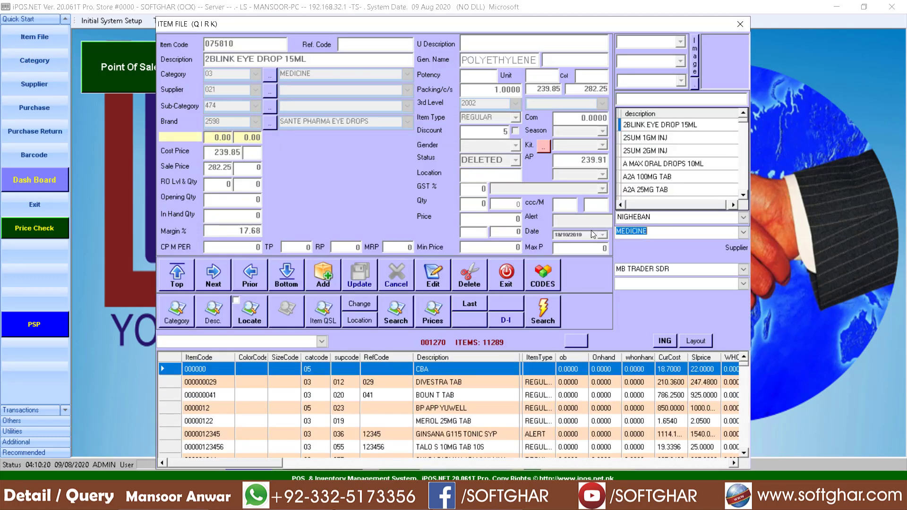
pyautogui.press('Down')
pyautogui.press('Down')
pyautogui.press('Down')
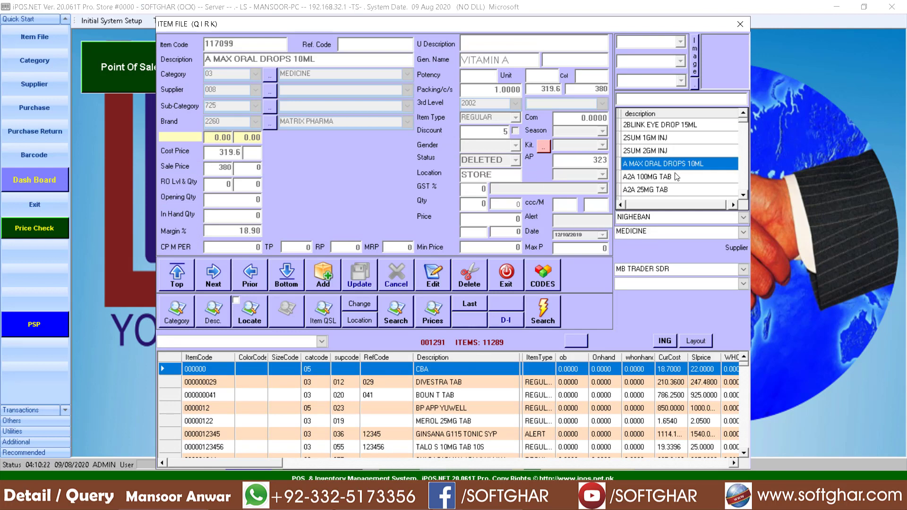
pyautogui.press('Down')
pyautogui.press('Up')
pyautogui.press('Up')
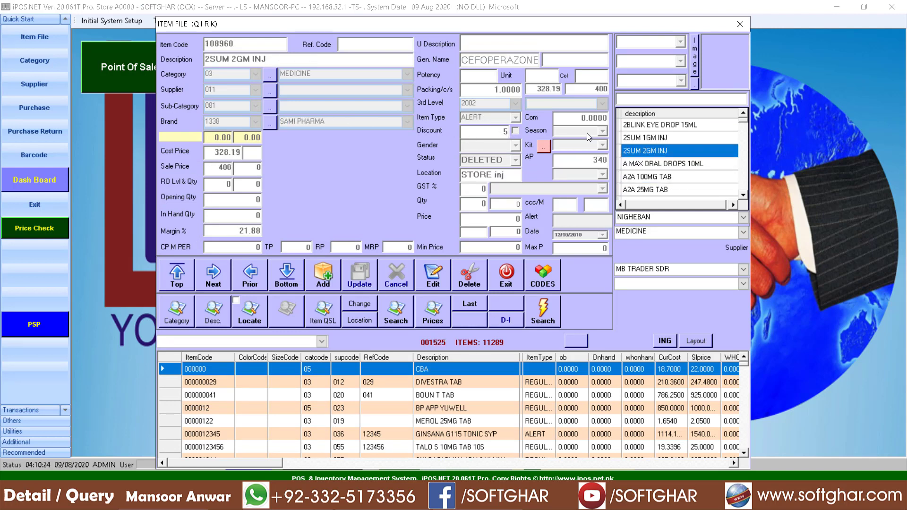
pyautogui.click(658, 176)
pyautogui.click(656, 138)
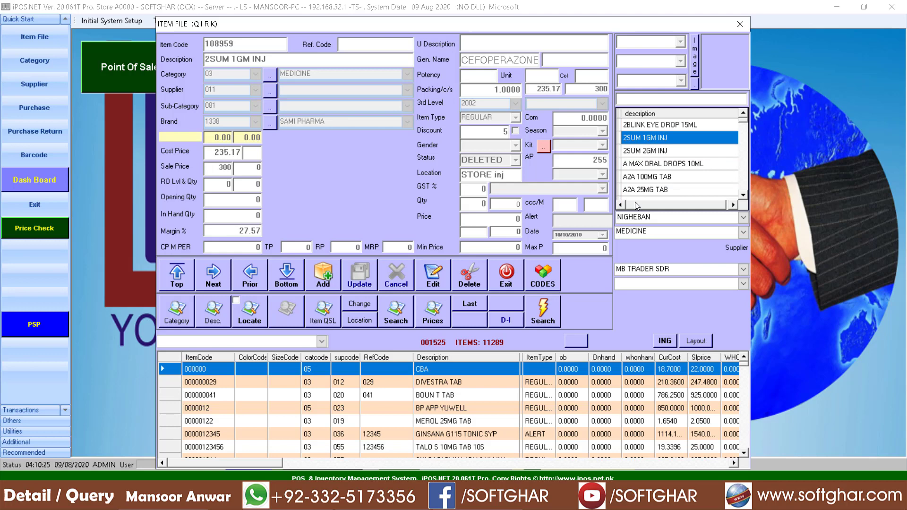
# Return from the Item File to the category form, set the MEDICINE category's discount to 0 percent and save the record
pyautogui.click(506, 275)
pyautogui.click(21, 63)
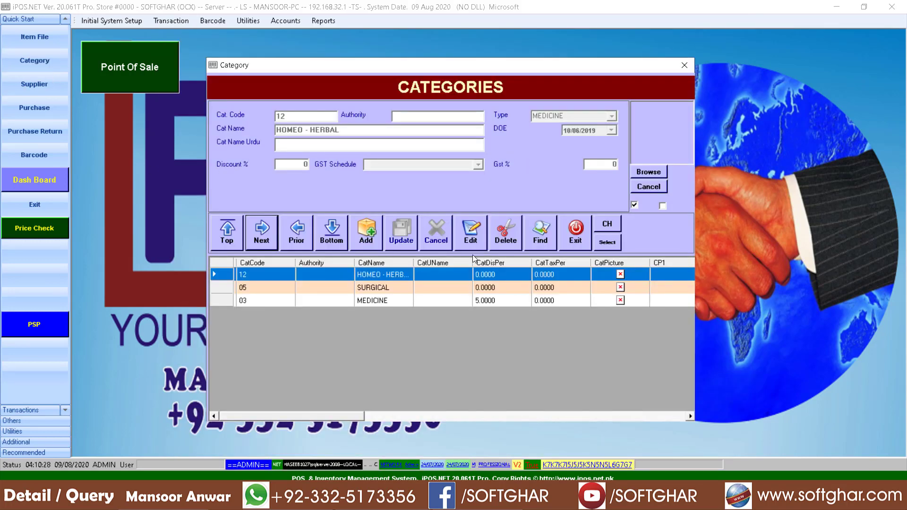
pyautogui.click(384, 302)
pyautogui.click(470, 231)
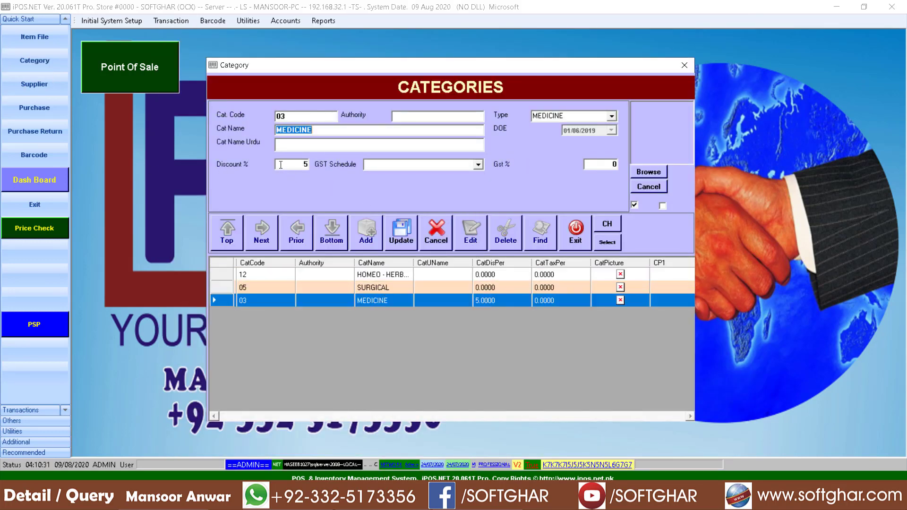
pyautogui.click(405, 230)
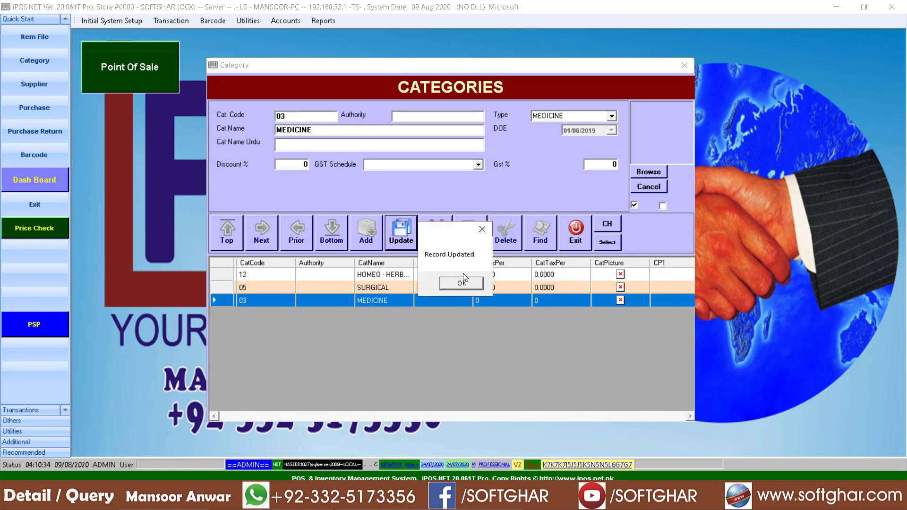
pyautogui.click(461, 280)
# Run the CH process to update the discount on all items in the item file, and confirm it
pyautogui.click(614, 228)
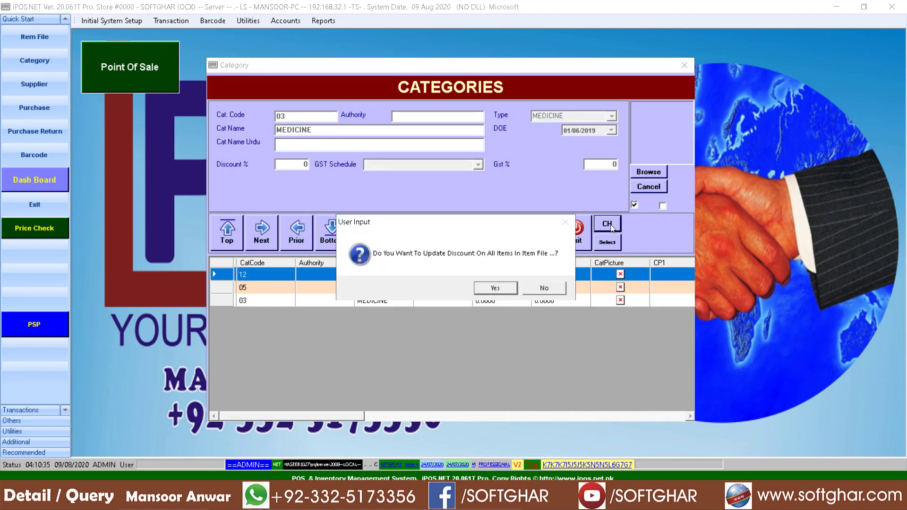
pyautogui.click(499, 289)
pyautogui.click(505, 289)
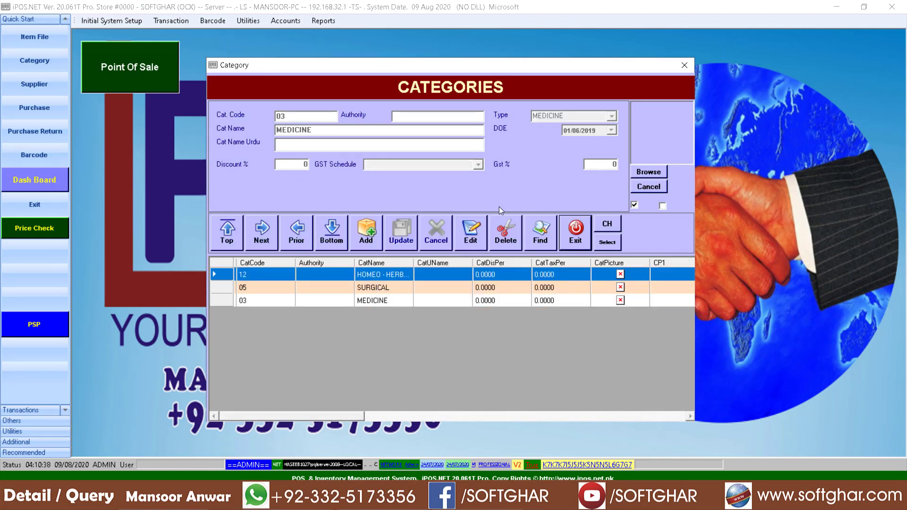
# Leave the category form and reopen the Item File
pyautogui.click(575, 231)
pyautogui.click(14, 43)
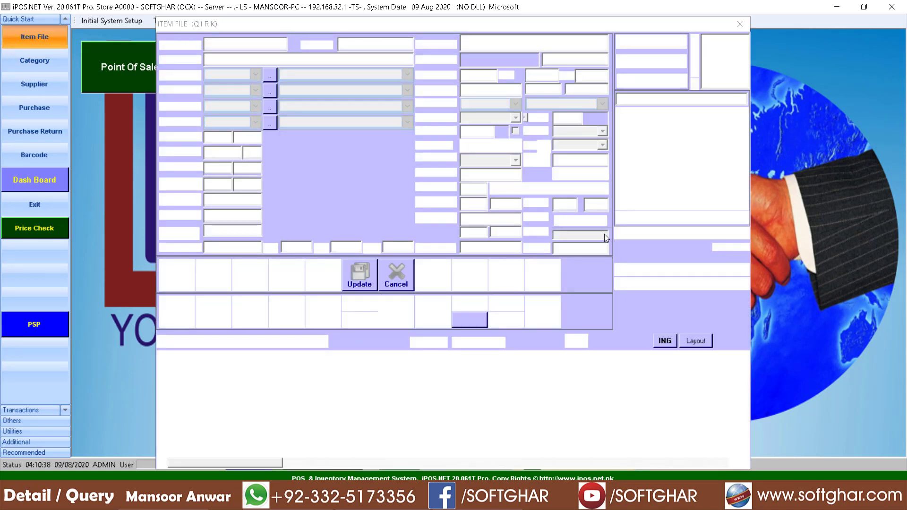